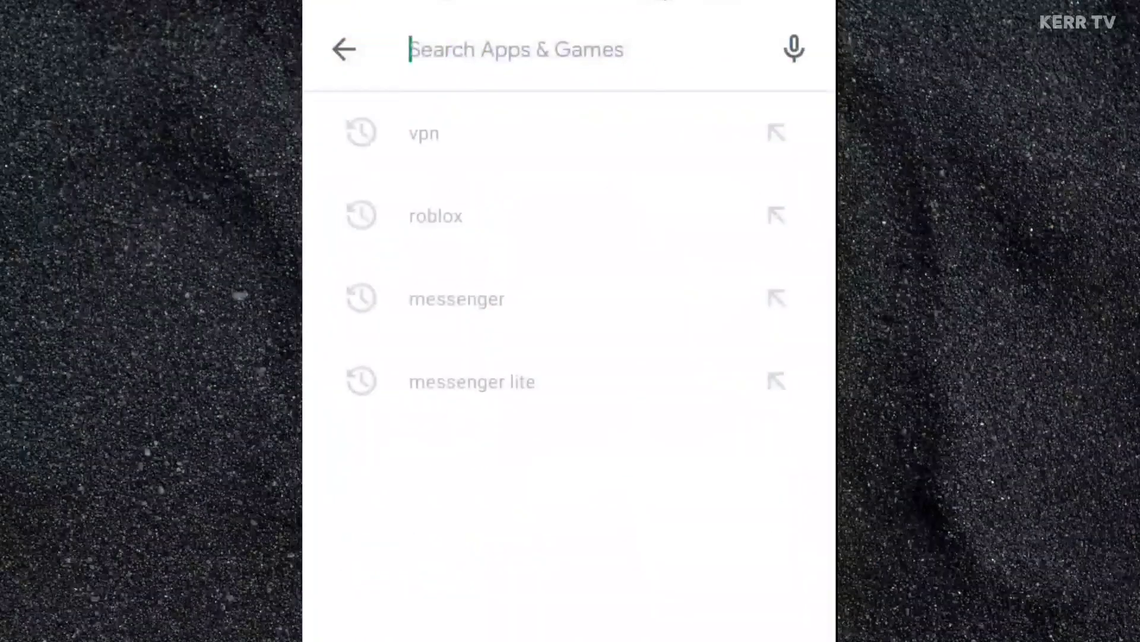
Search the Google Play Store for 'vpn' apps.
type("vpn")
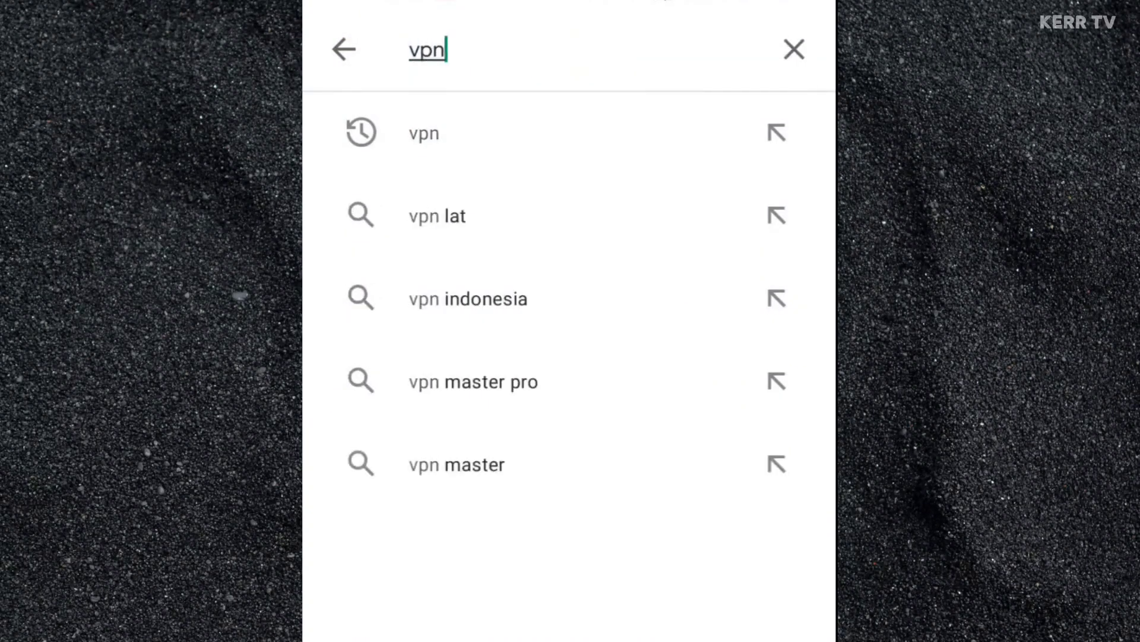
key("Return")
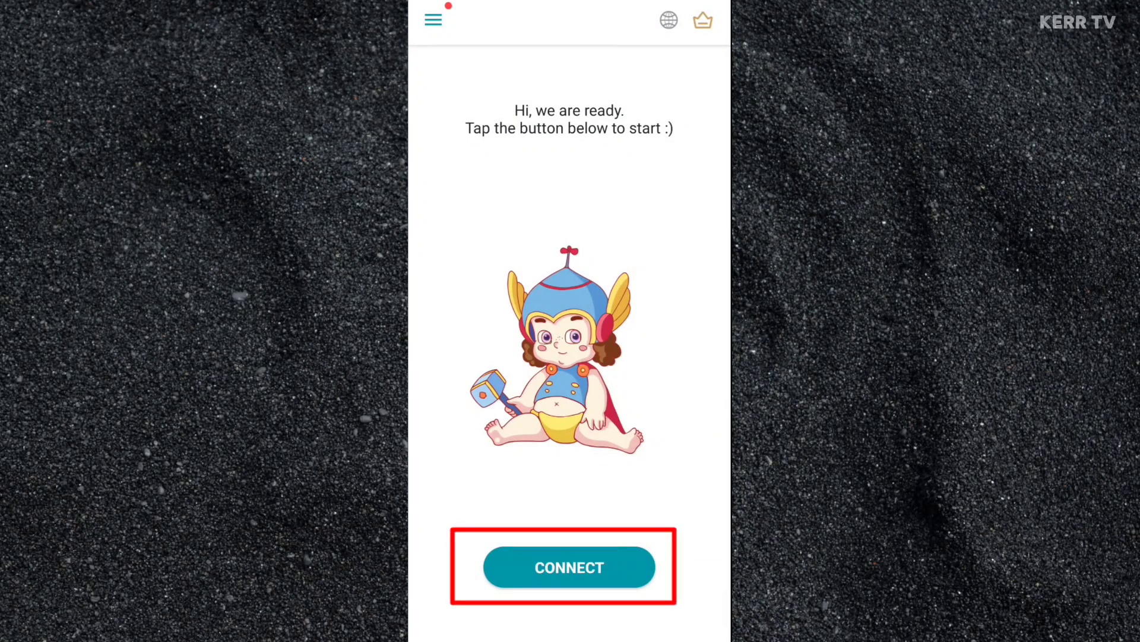
Connect Thunder VPN, then swipe up to the phone's app list.
left_click(569, 566)
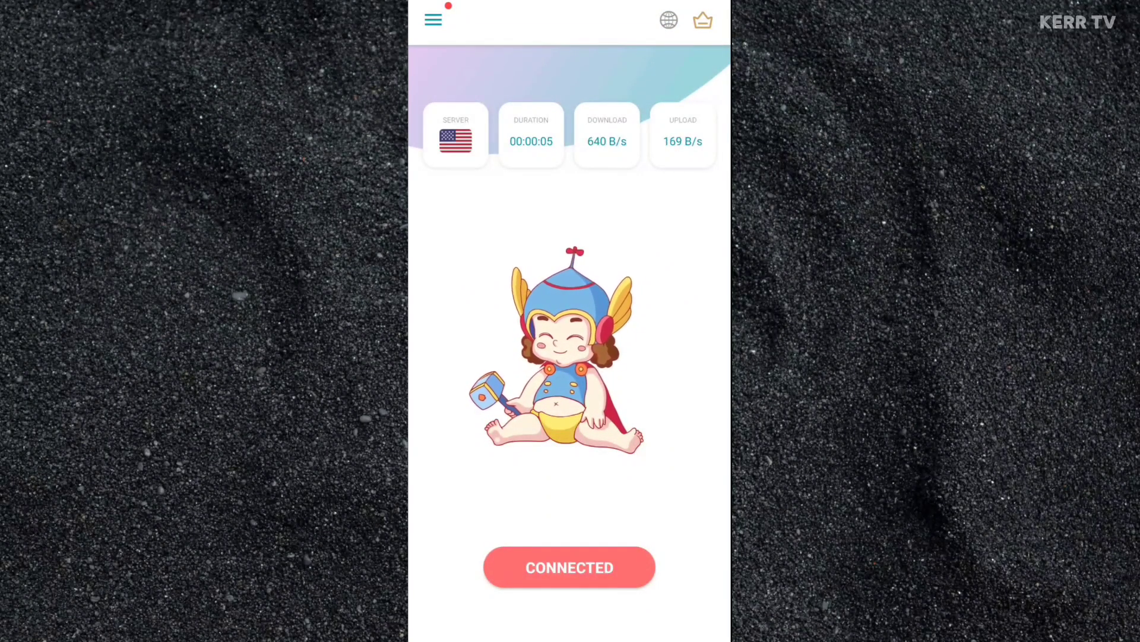
left_click_drag(569, 635, 569, 416)
left_click_drag(569, 475, 569, 179)
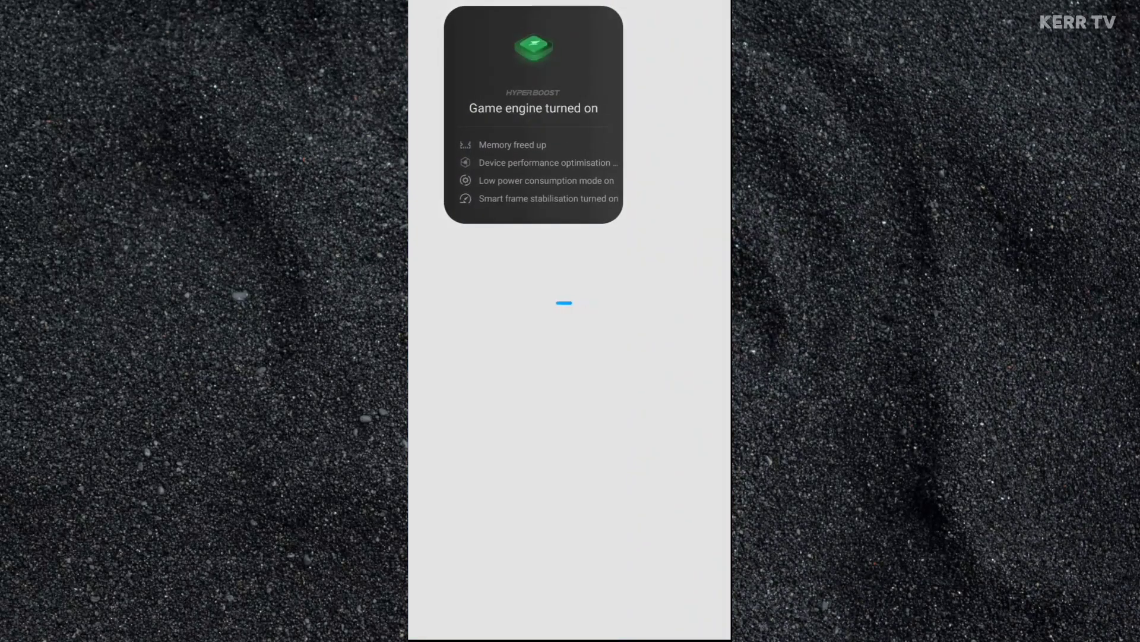
Log in to Roblox with the saved account, pasting its password.
left_click(570, 543)
left_click(475, 138)
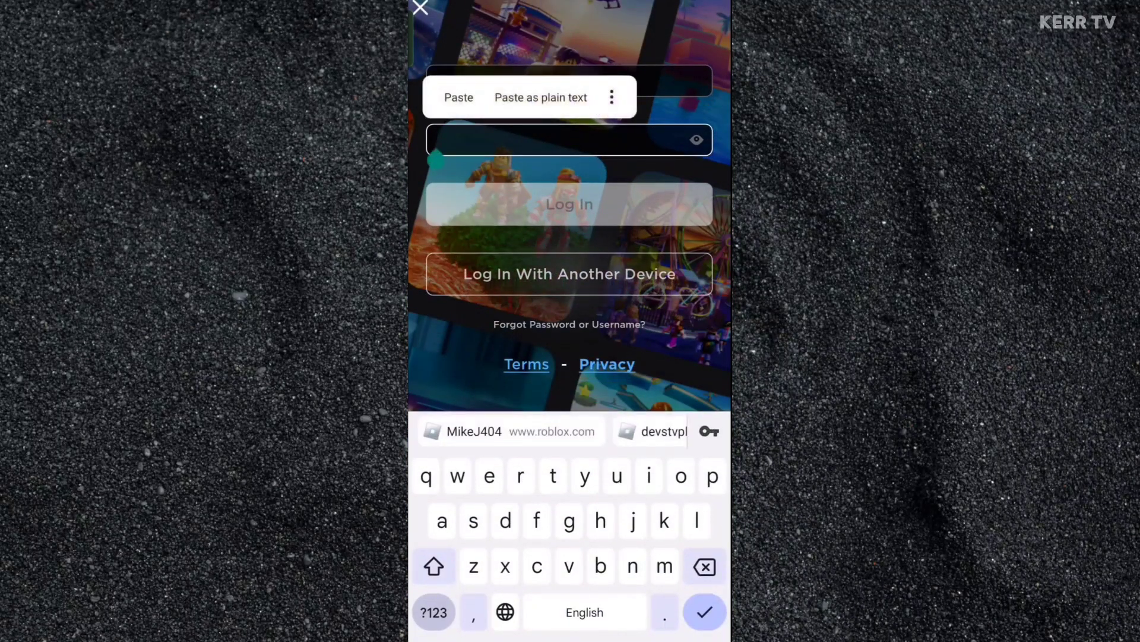
left_click(458, 97)
left_click(705, 612)
left_click(569, 327)
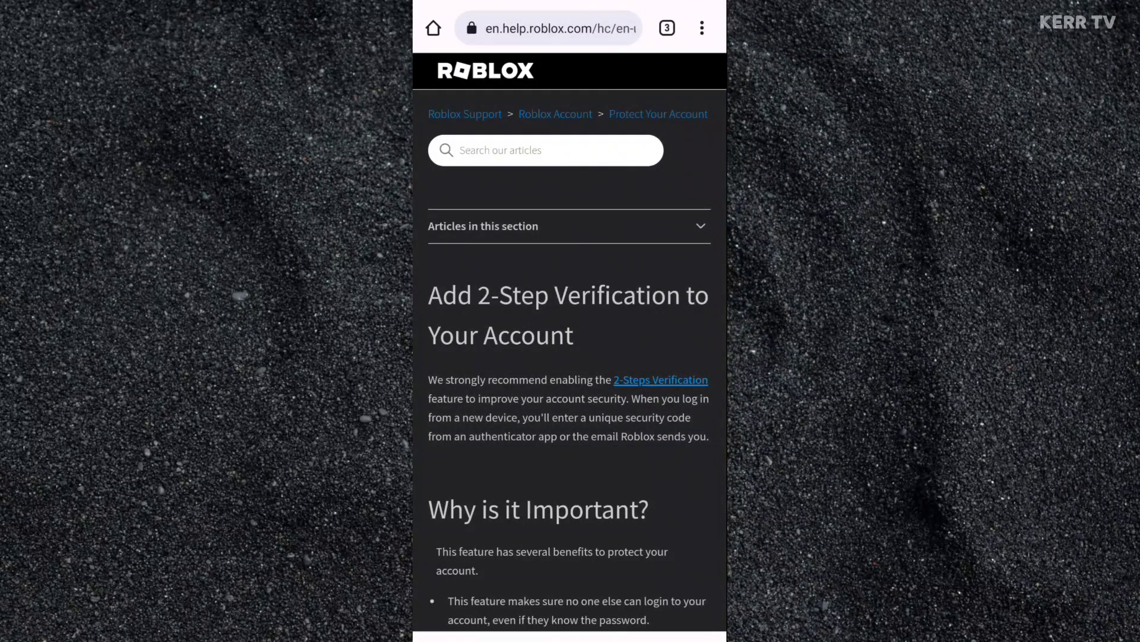
Scroll the 2-Step Verification article to Troubleshooting and follow its contact-support link.
scroll(569, 357, "down", 10)
scroll(569, 356, "down", 10)
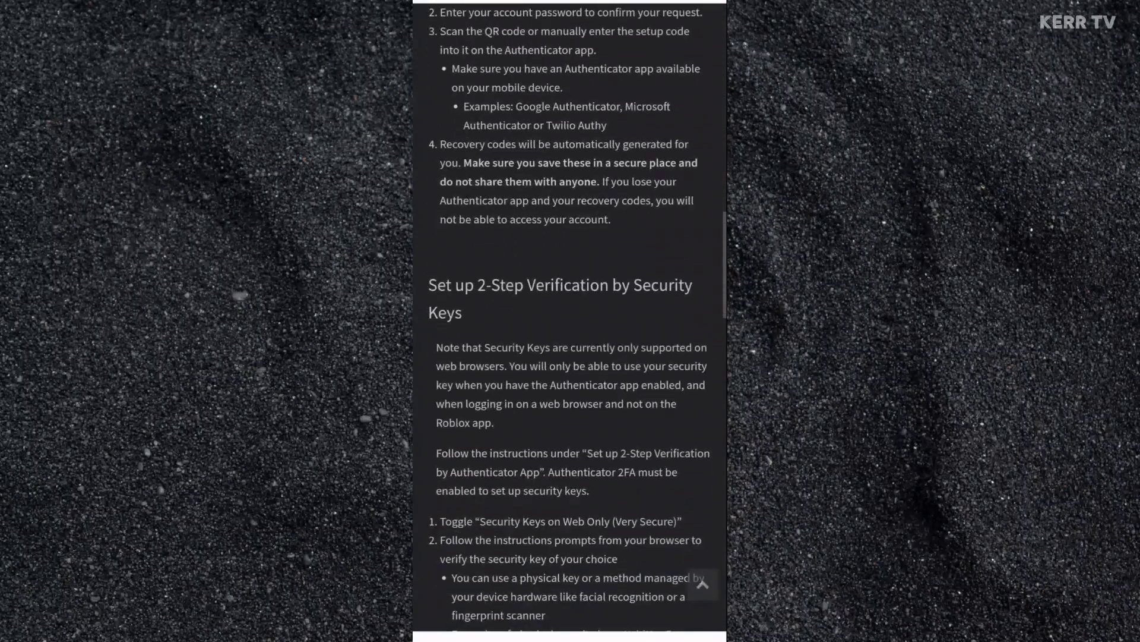
scroll(569, 357, "down", 10)
scroll(569, 356, "down", 10)
scroll(569, 356, "down", 8)
scroll(569, 356, "down", 3)
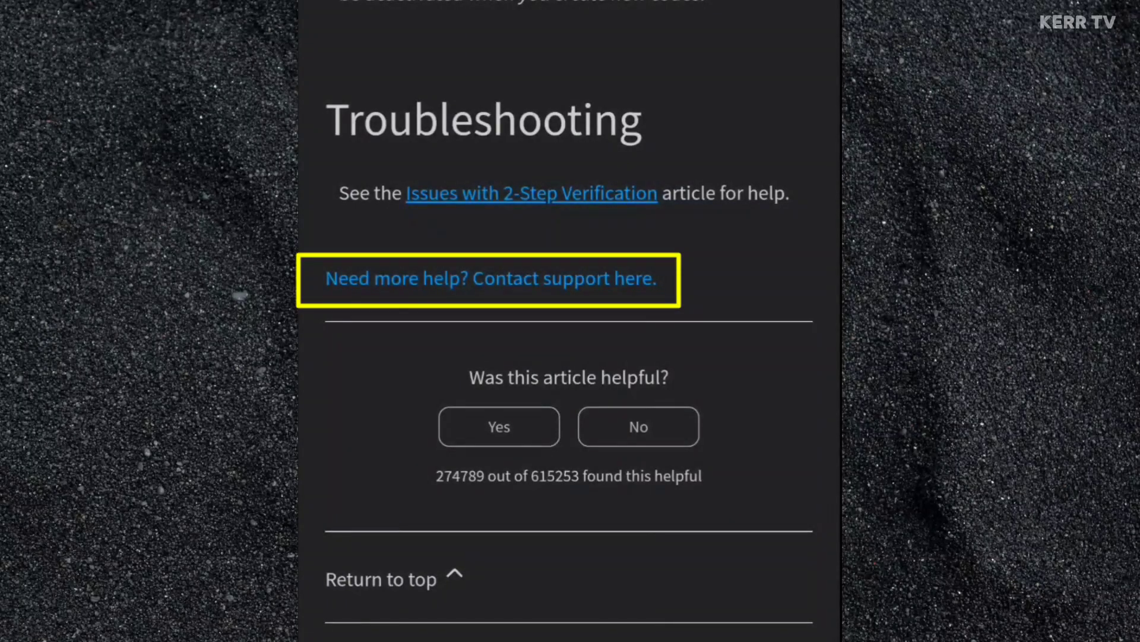
left_click(491, 279)
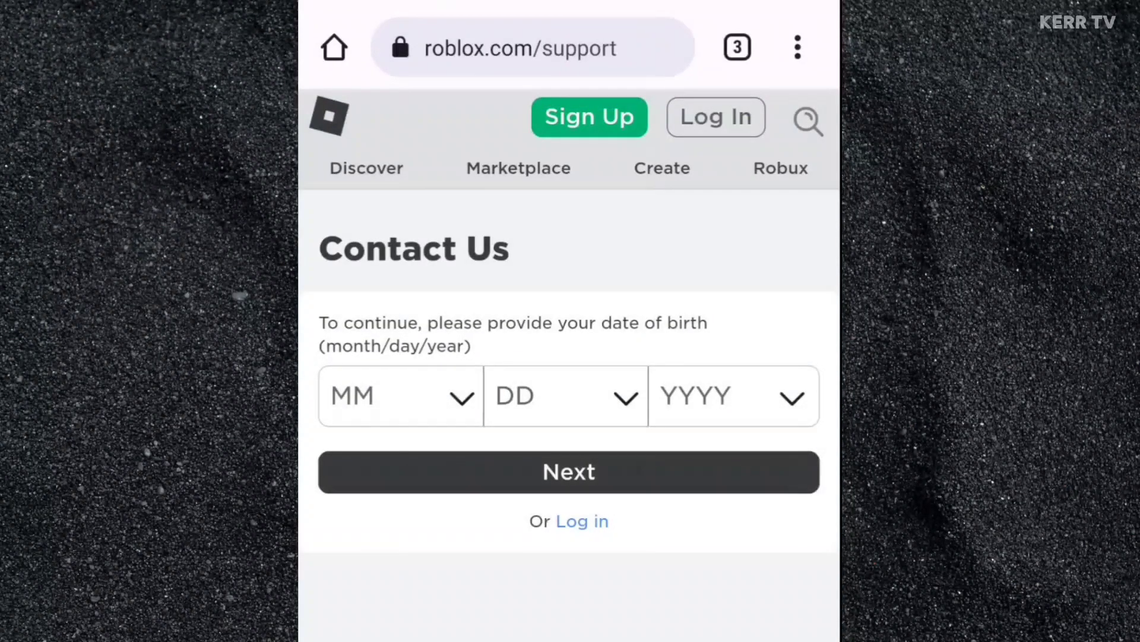
left_click(401, 395)
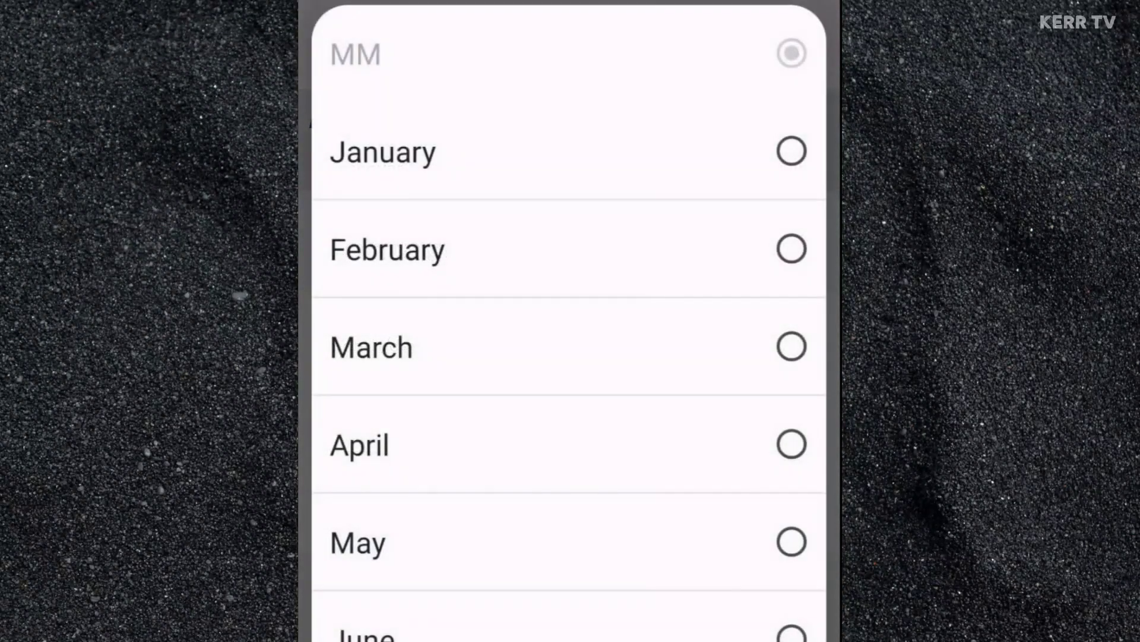
left_click(357, 542)
left_click(566, 396)
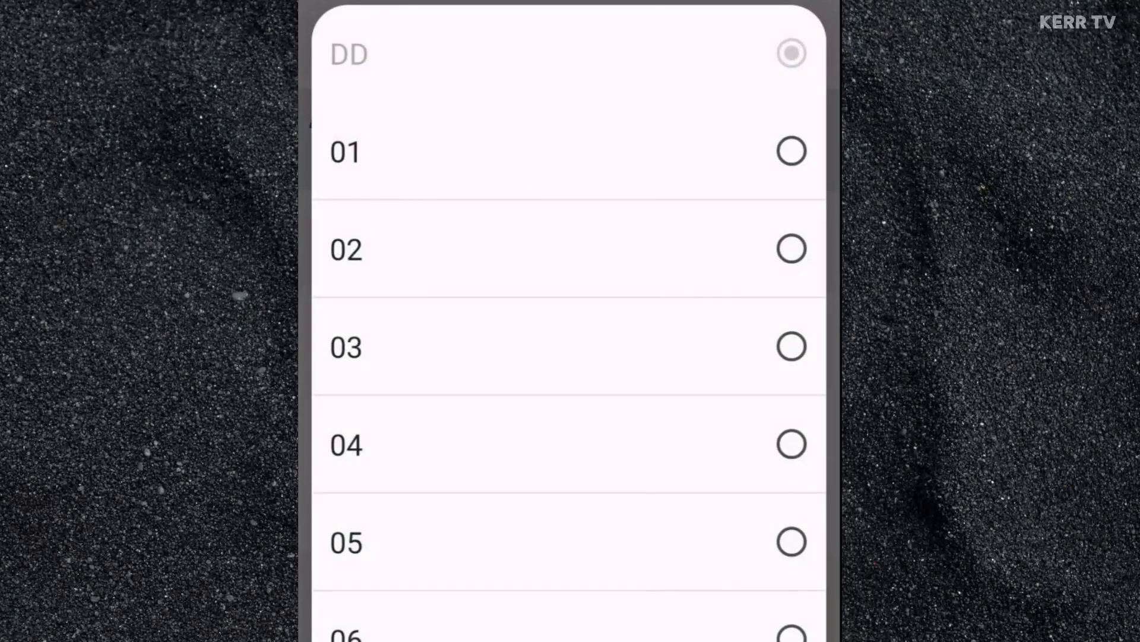
left_click(566, 347)
left_click(733, 394)
scroll(567, 321, "down", 5)
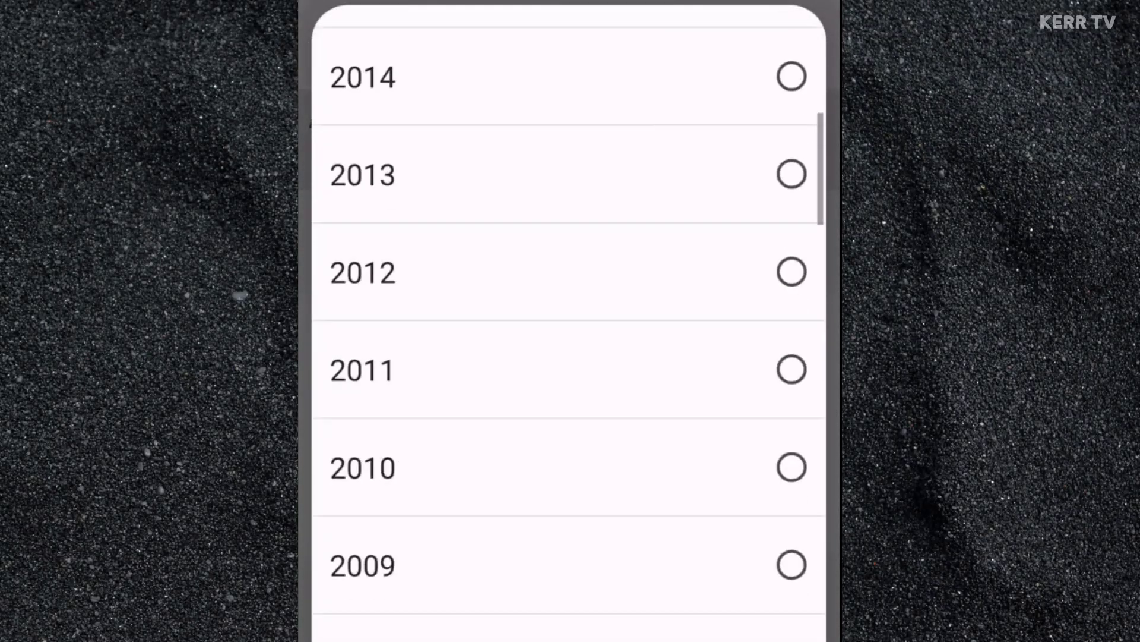
scroll(566, 321, "down", 5)
scroll(566, 320, "down", 2)
left_click(566, 564)
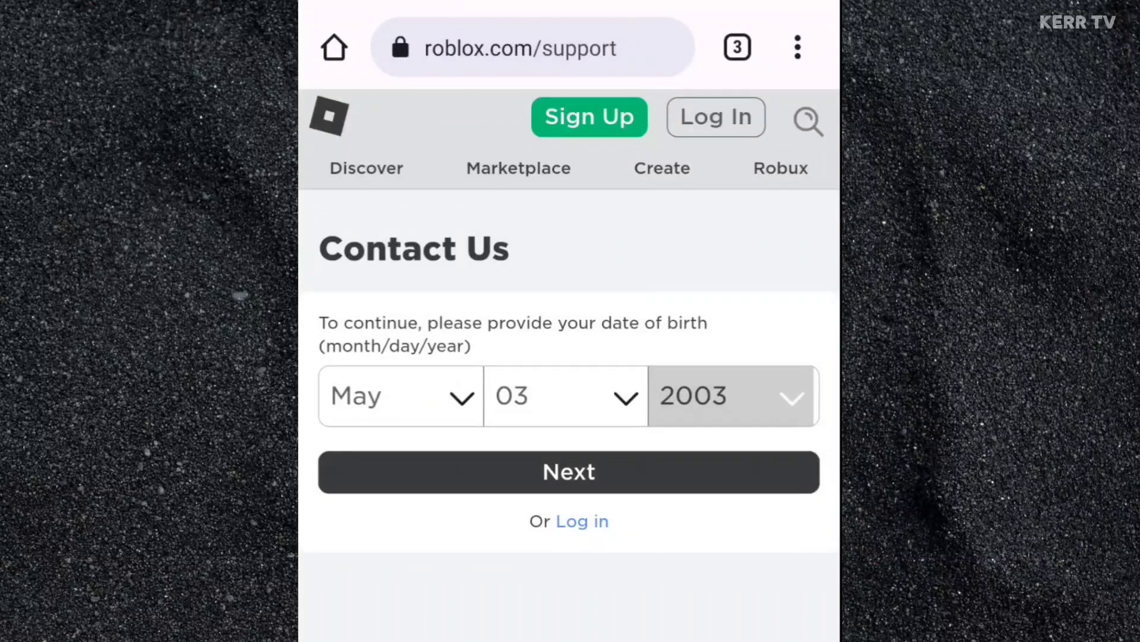
left_click(569, 472)
scroll(568, 356, "down", 3)
scroll(569, 356, "down", 4)
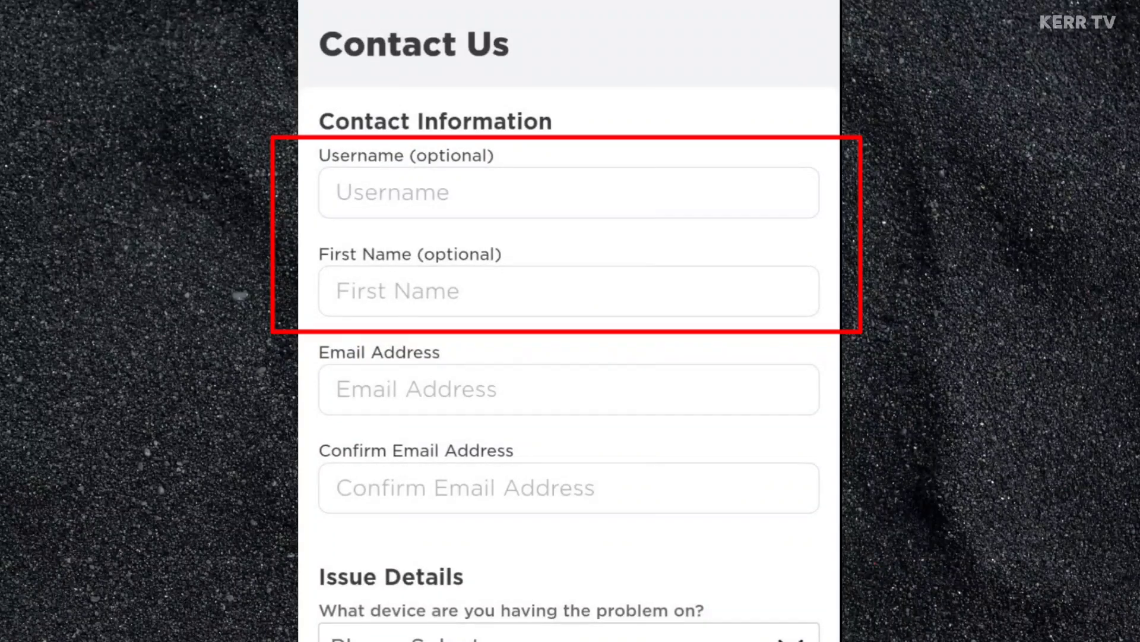
scroll(569, 321, "down", 2)
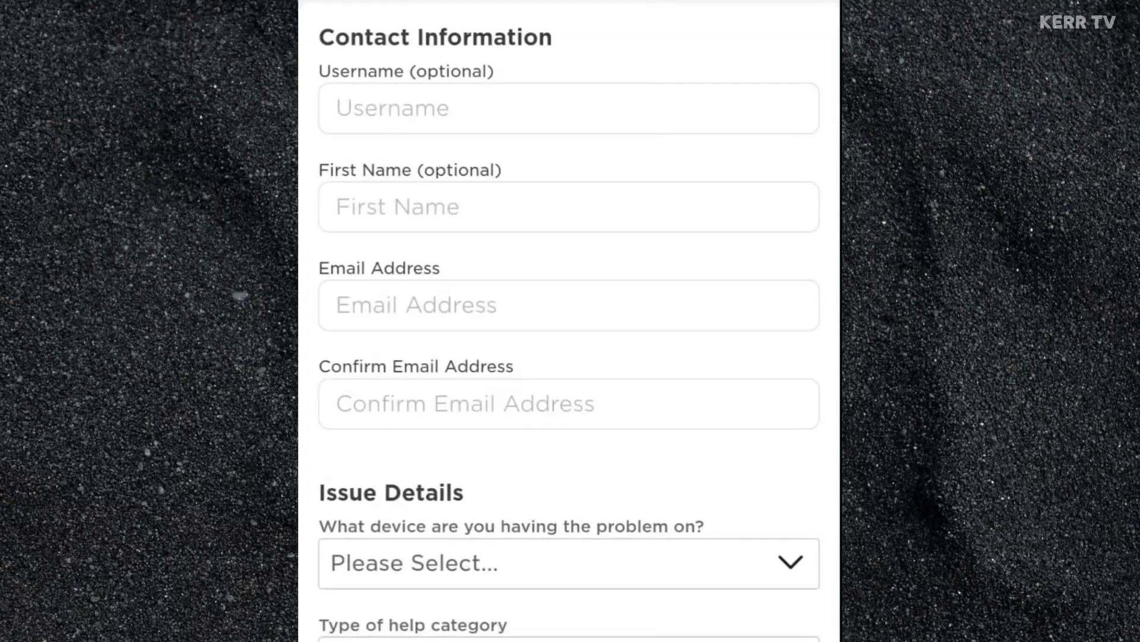
left_click(569, 304)
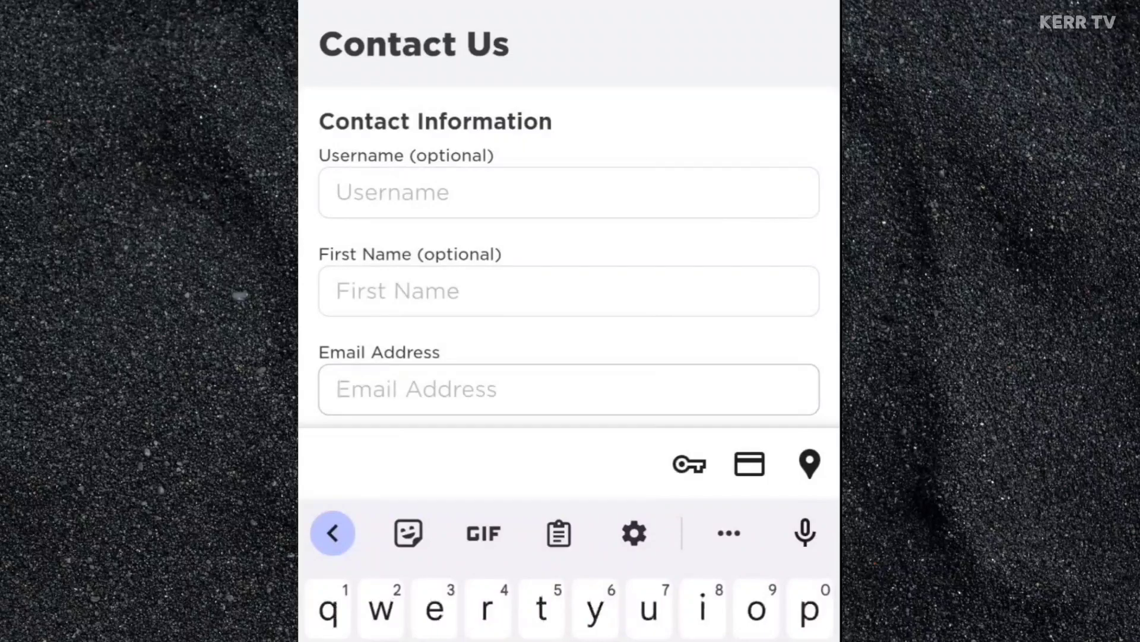
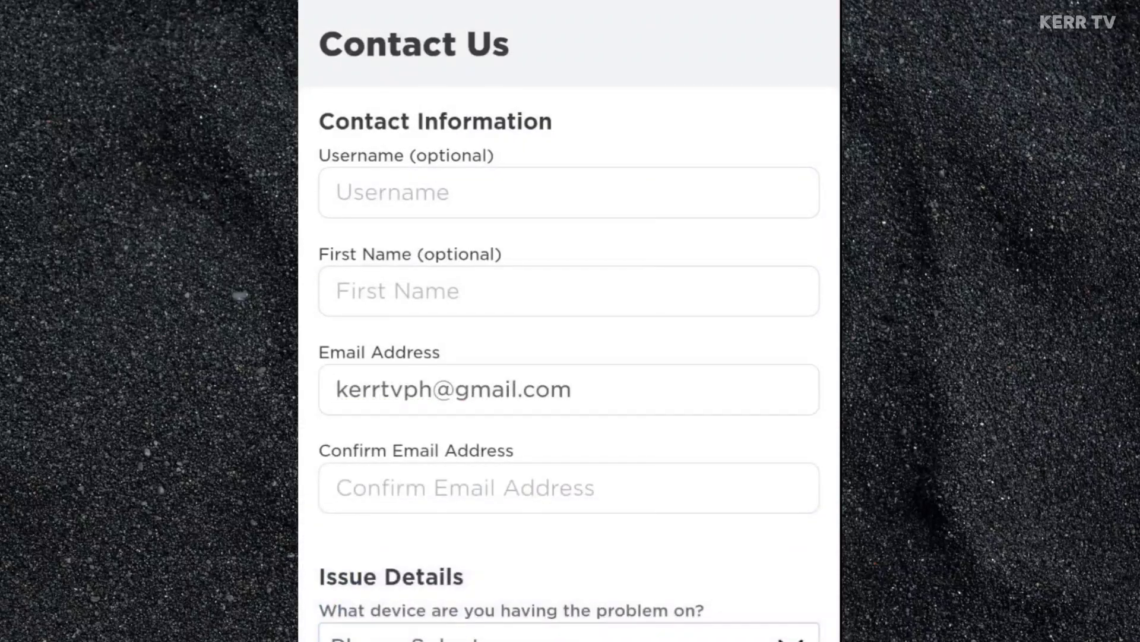
scroll(569, 321, "down", 3)
left_click(463, 334)
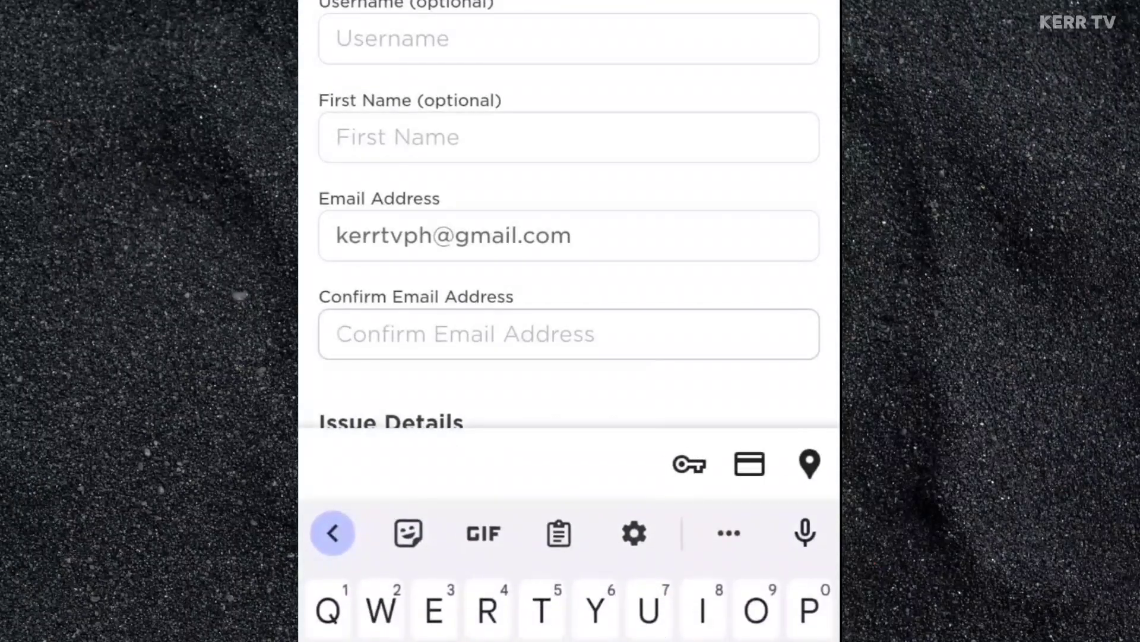
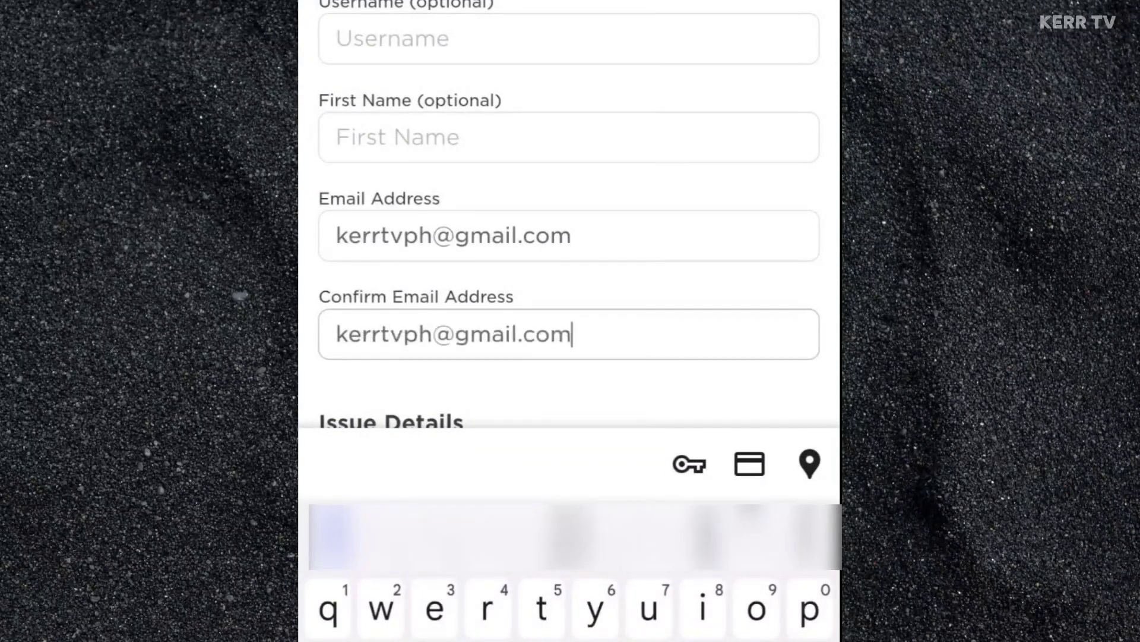
scroll(569, 321, "down", 5)
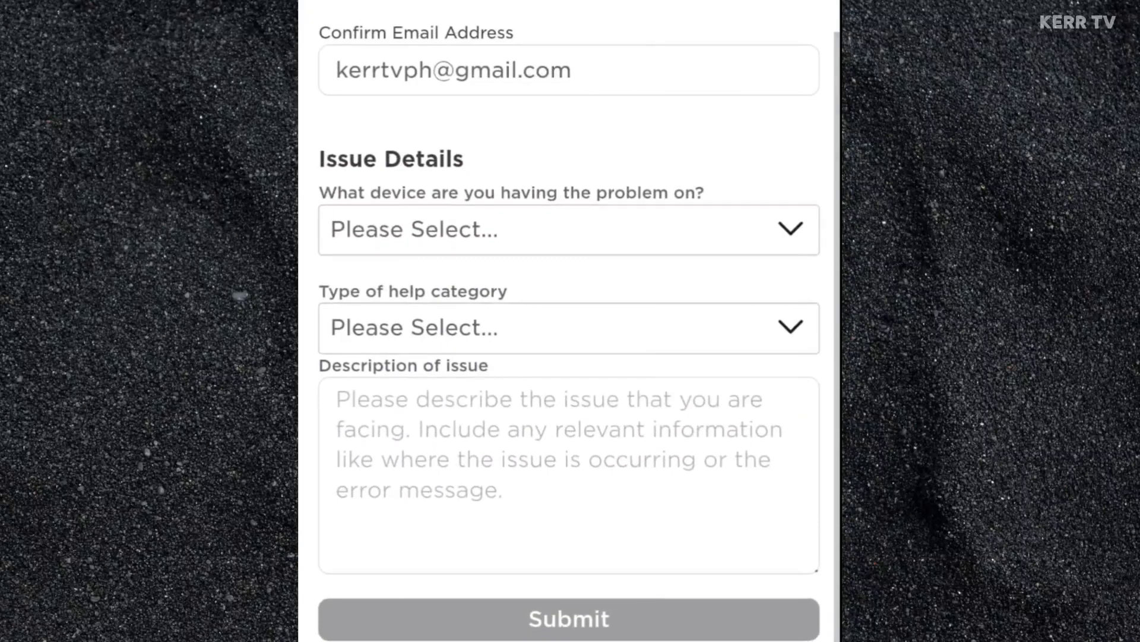
Choose Android Phone as the device, then Technical Support and Specific Experience Issue.
left_click(559, 226)
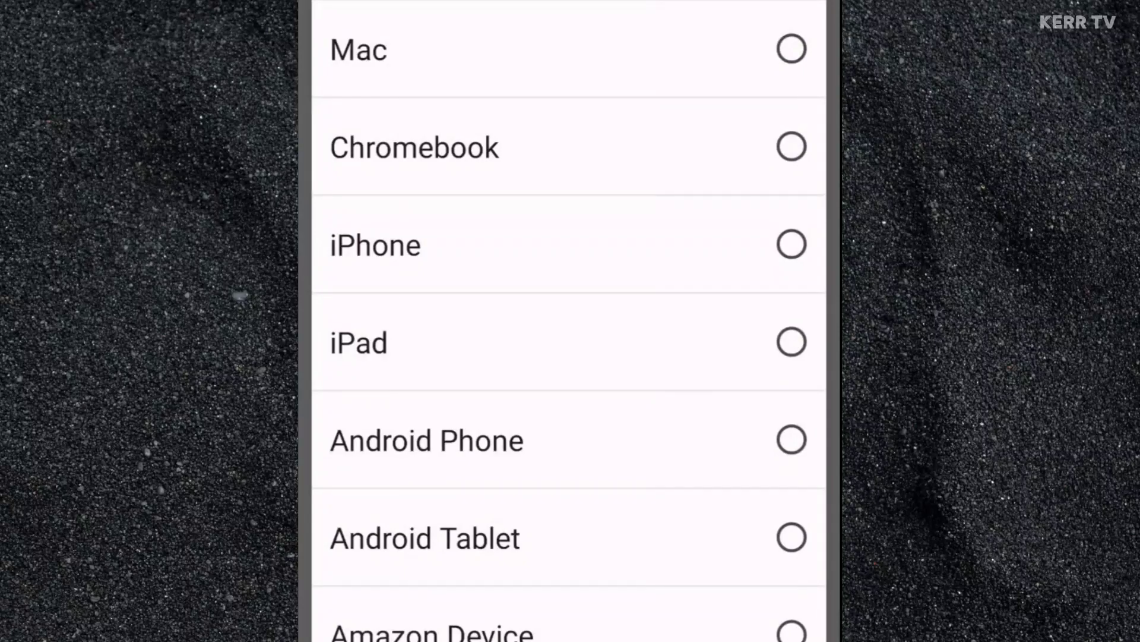
left_click(427, 440)
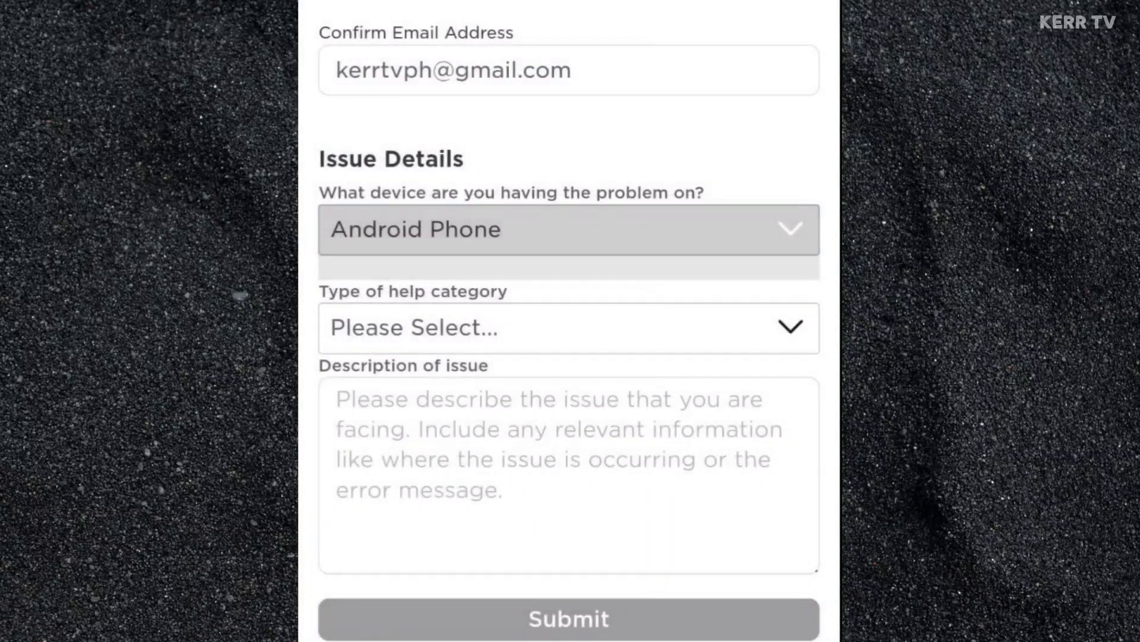
scroll(569, 321, "down", 2)
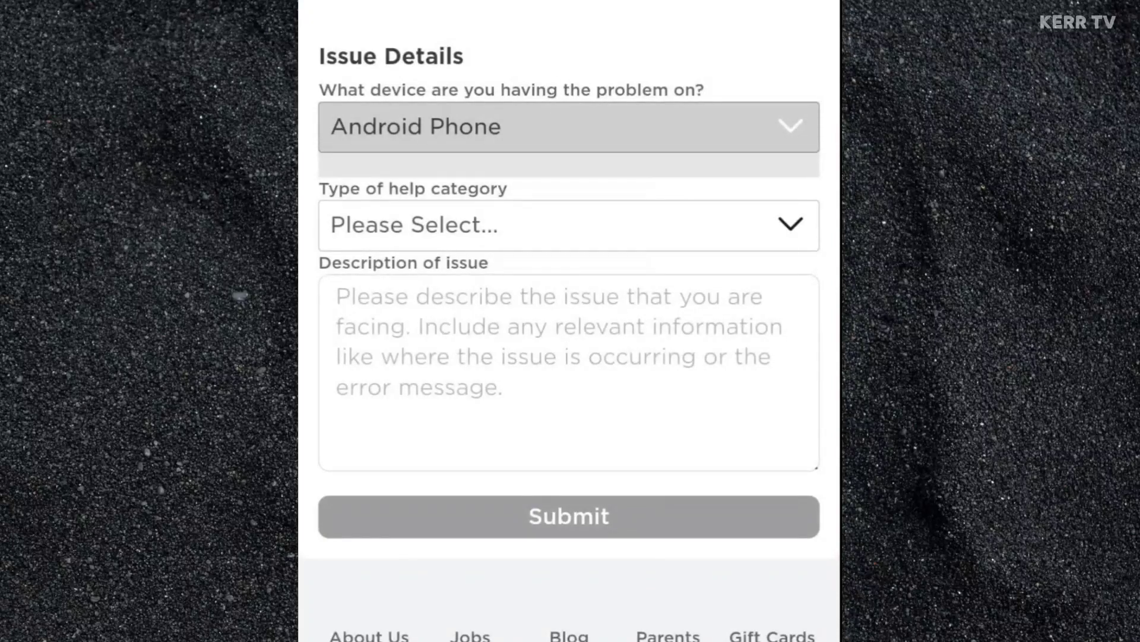
left_click(569, 225)
scroll(569, 321, "down", 10)
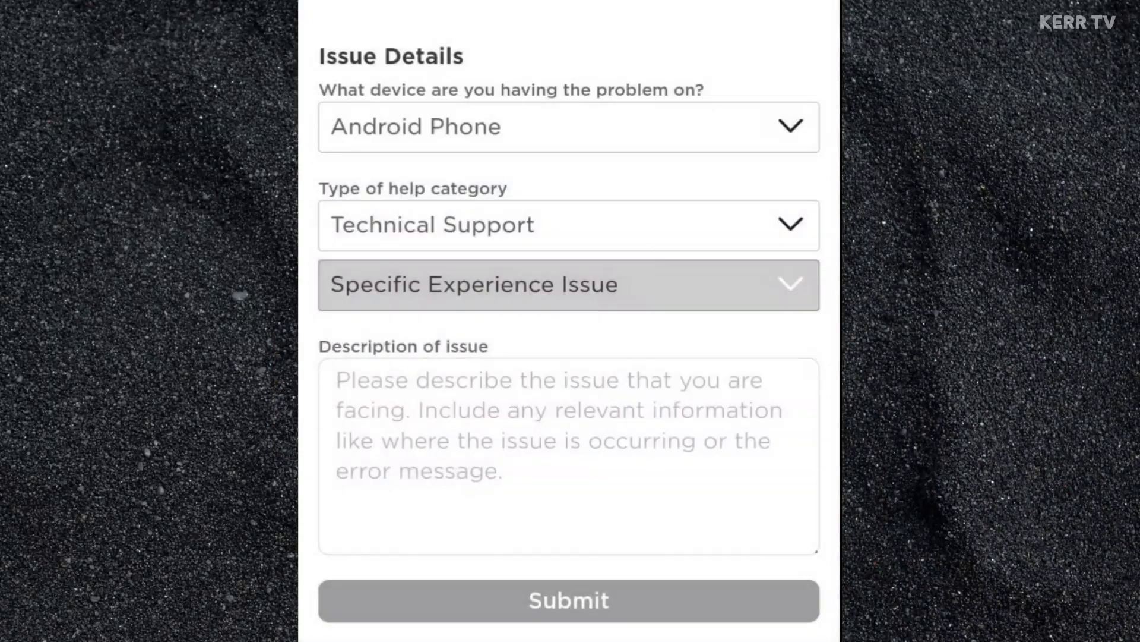
scroll(569, 357, "down", 2)
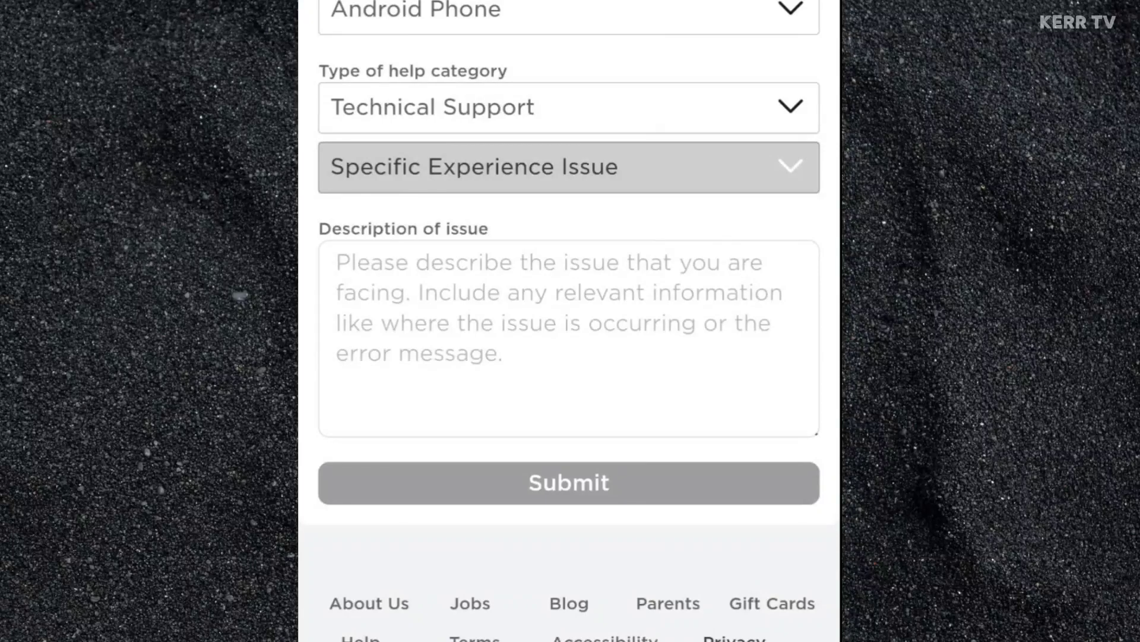
Write the description: 'Hi Roblox Support!', the 2-step verification email problem, 'Thank you!'.
type("Hi ")
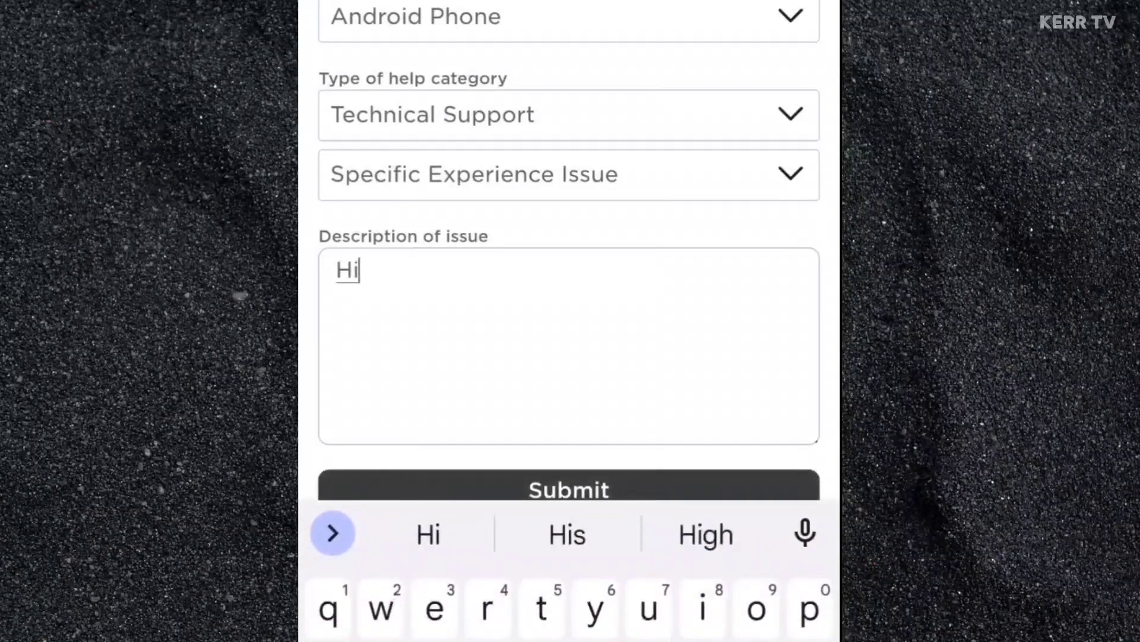
type("Roblox Support")
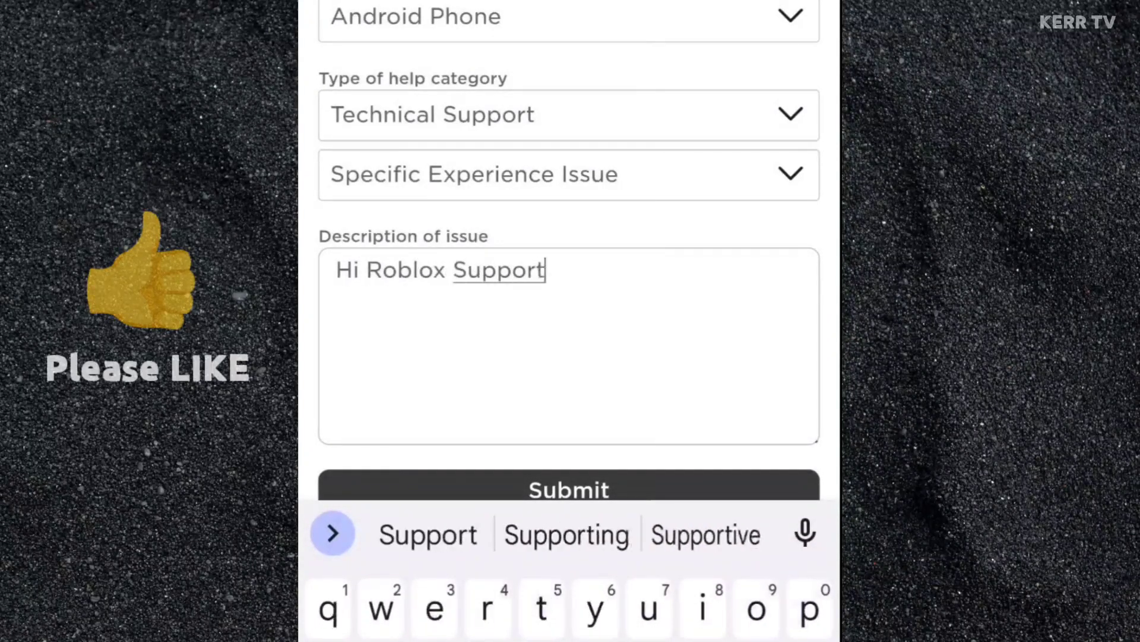
type("!")
key("Return")
type("The 2-")
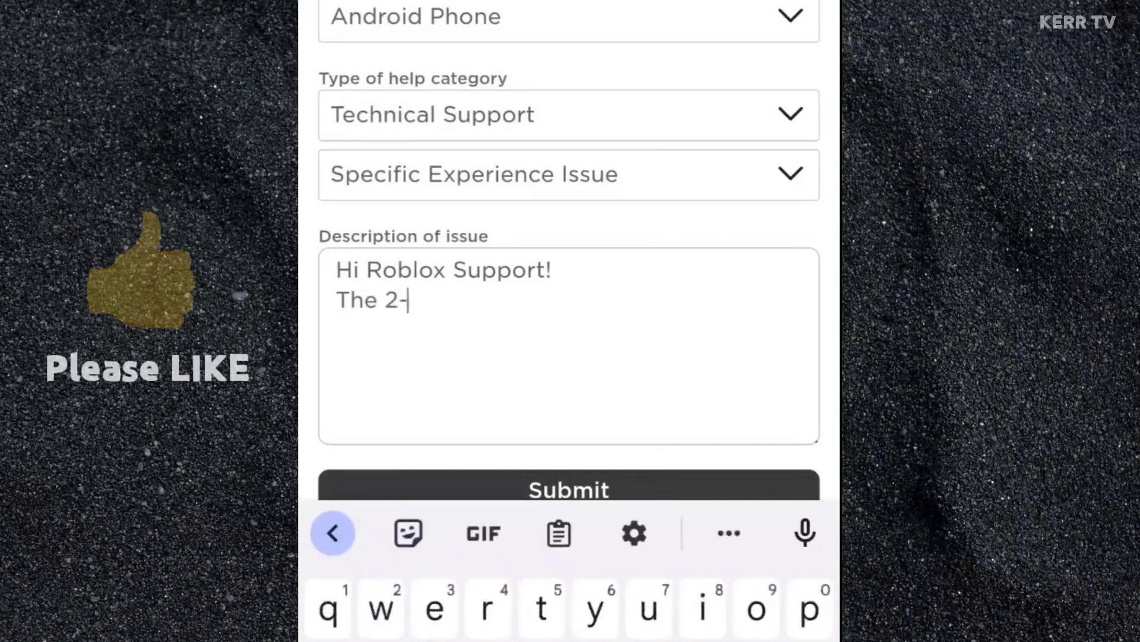
type("step ver")
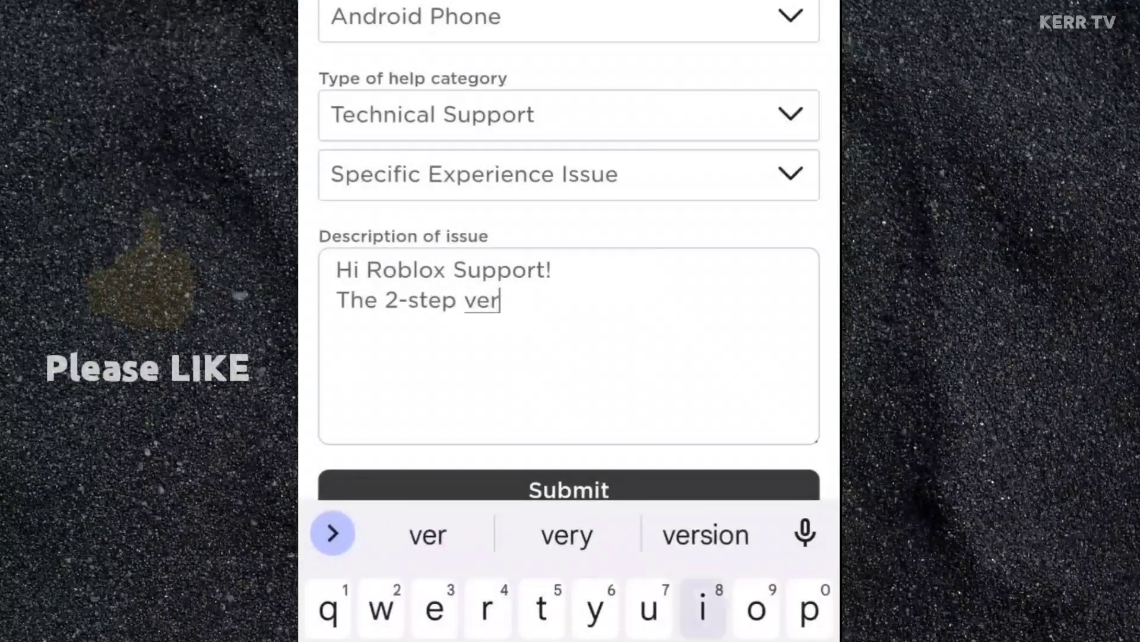
type("ification is not c")
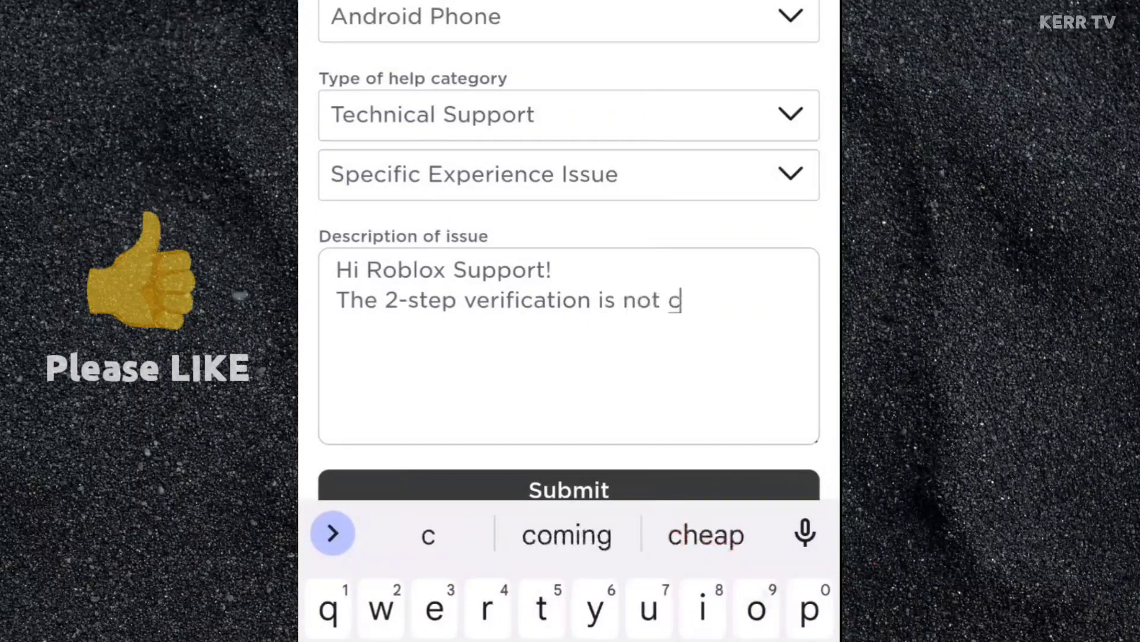
type("oming to m")
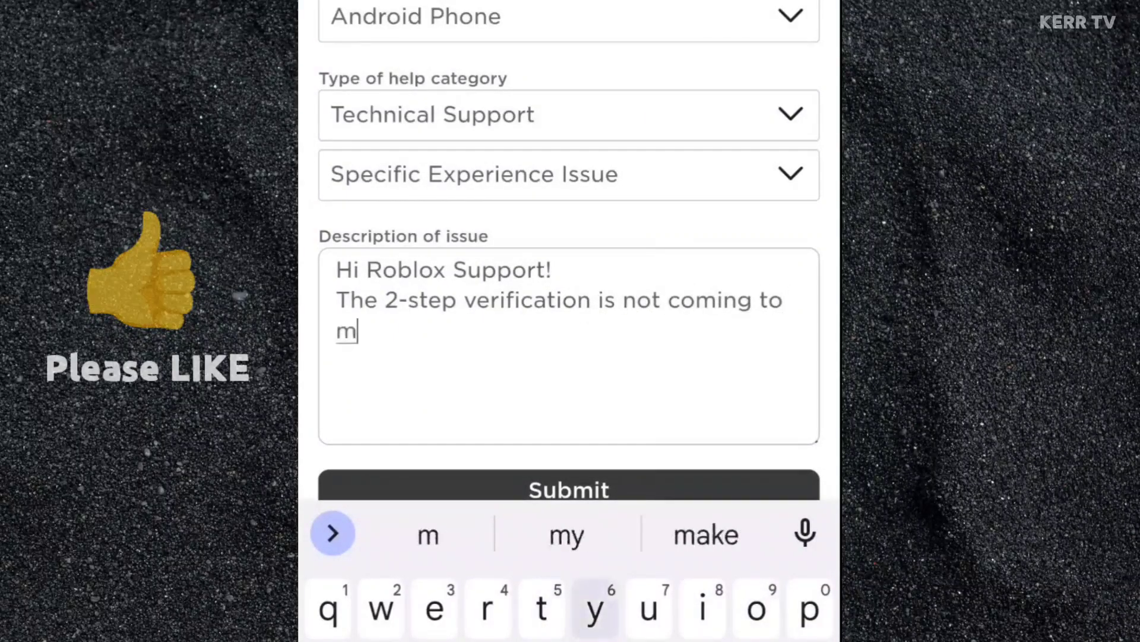
type("y email. ")
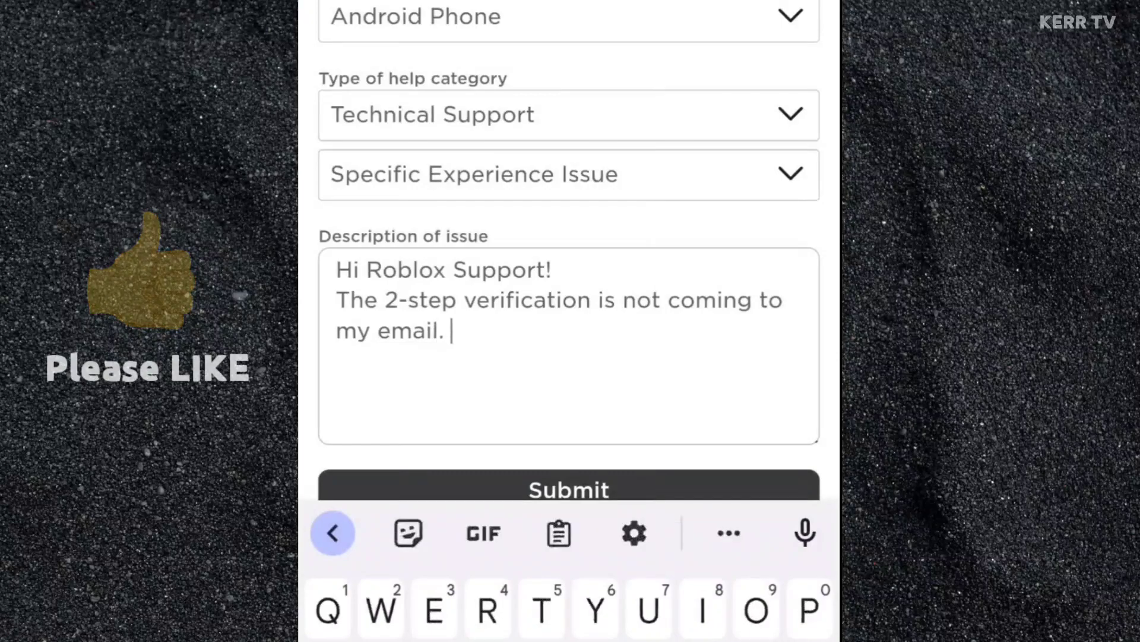
type("Please help me ")
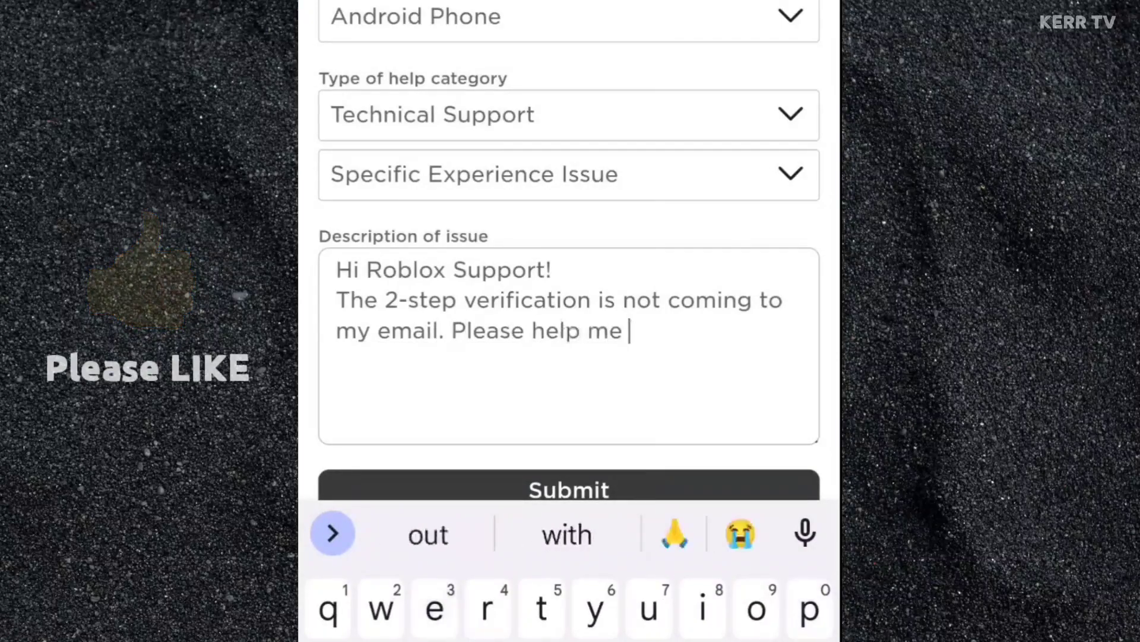
type("fix that is")
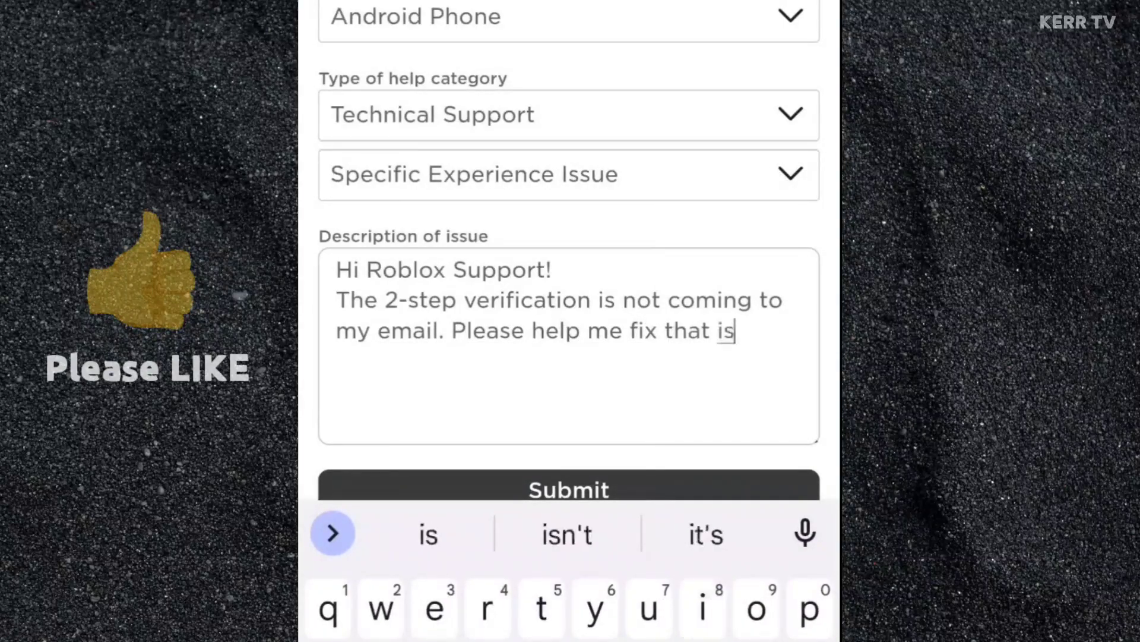
type("sue.")
key("Return")
key("Return")
type("Thank y")
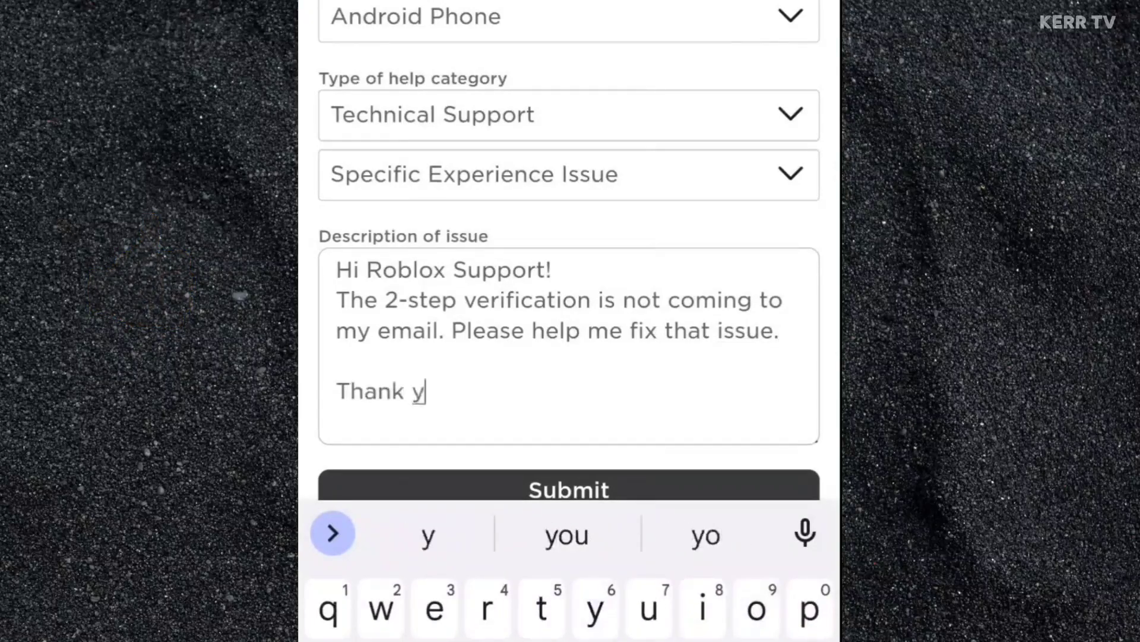
type("ou!")
key("Escape")
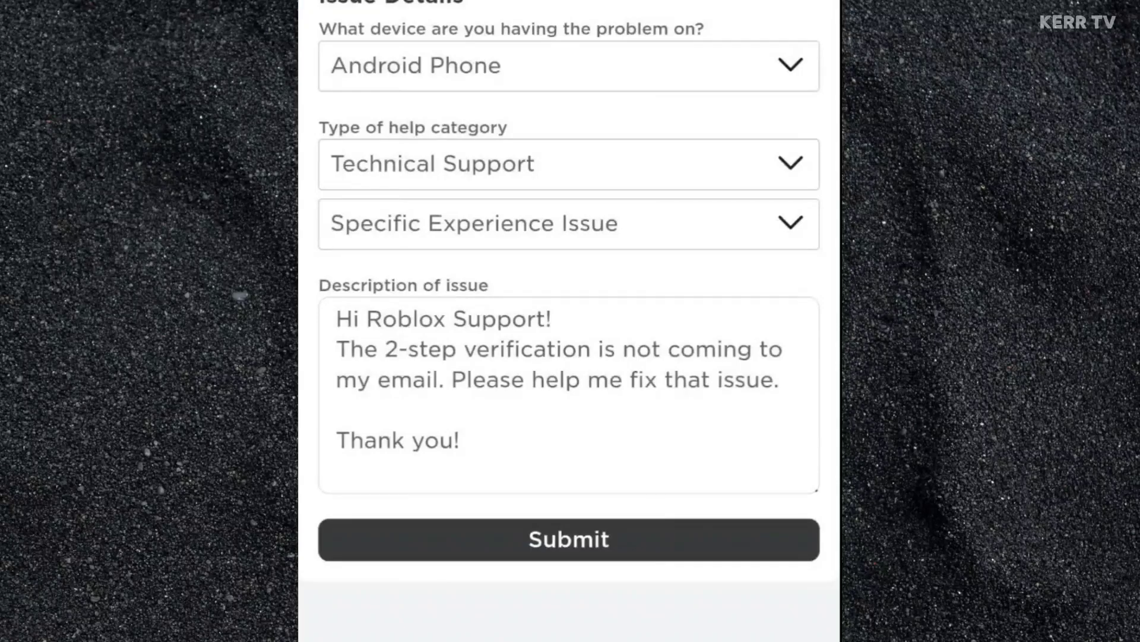
Submit the form, then enter the username KerrTV_16 after the Invalid Username warning.
left_click(569, 539)
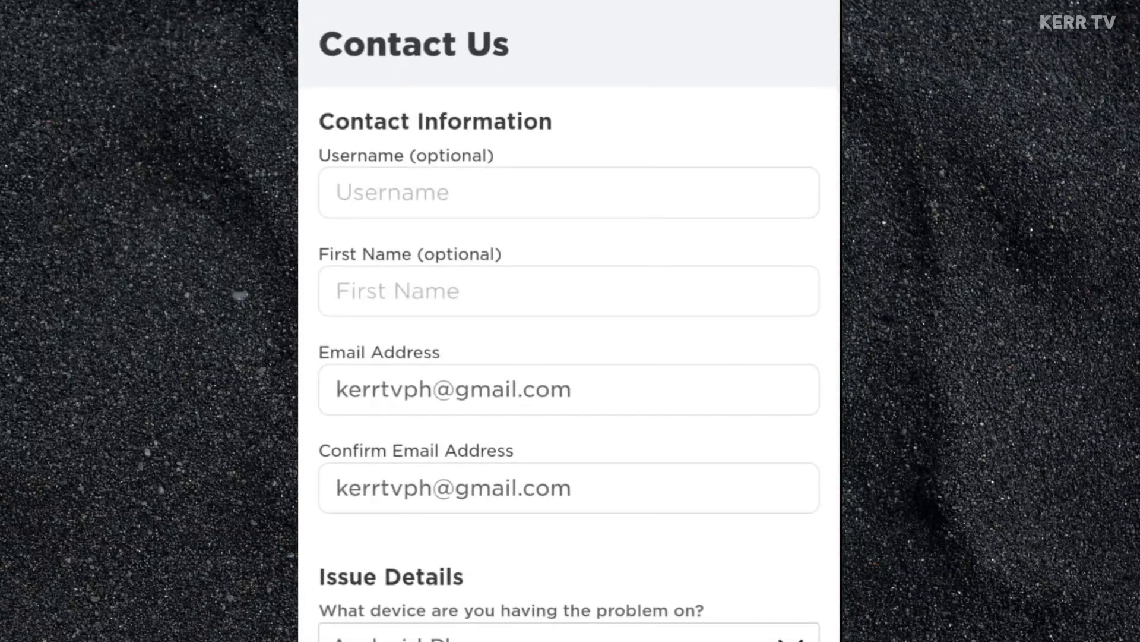
type("KerrTV_")
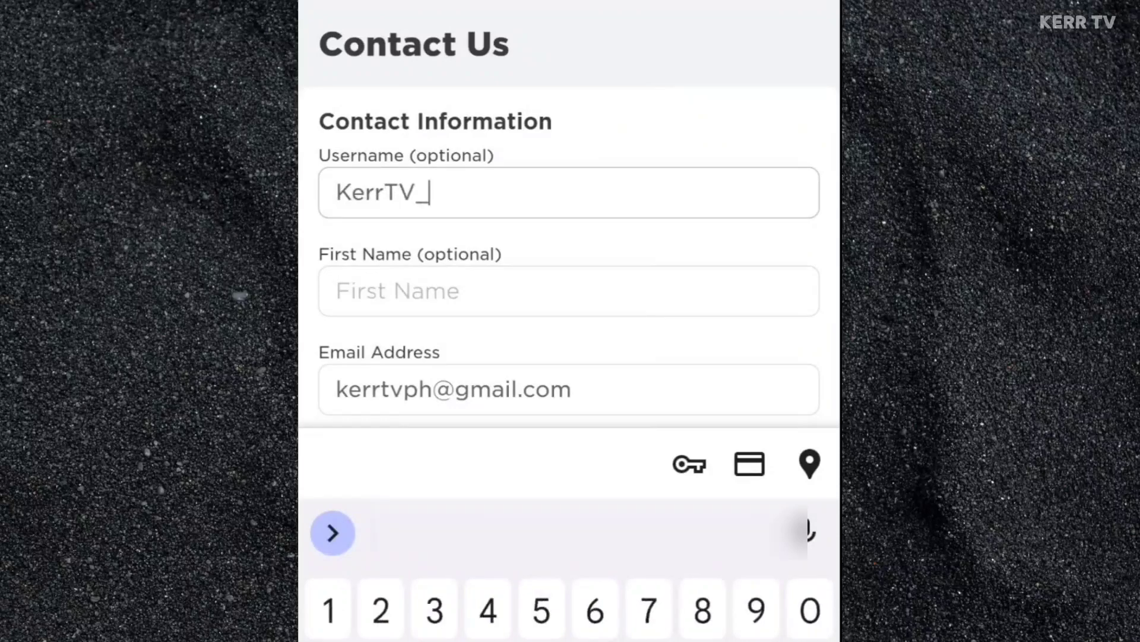
type("16")
key("Escape")
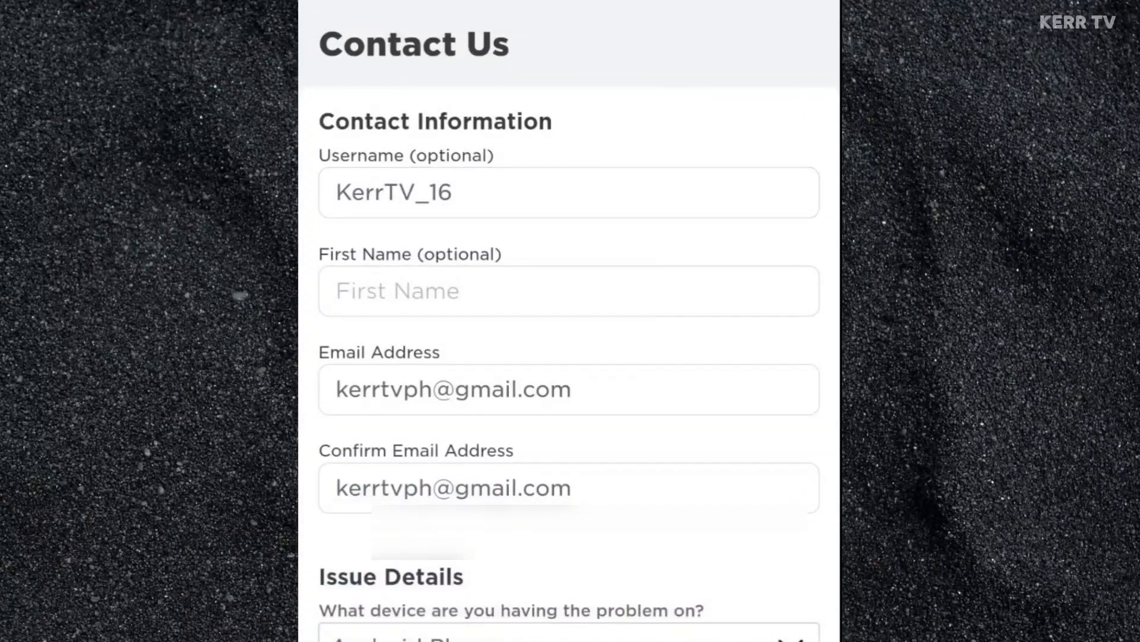